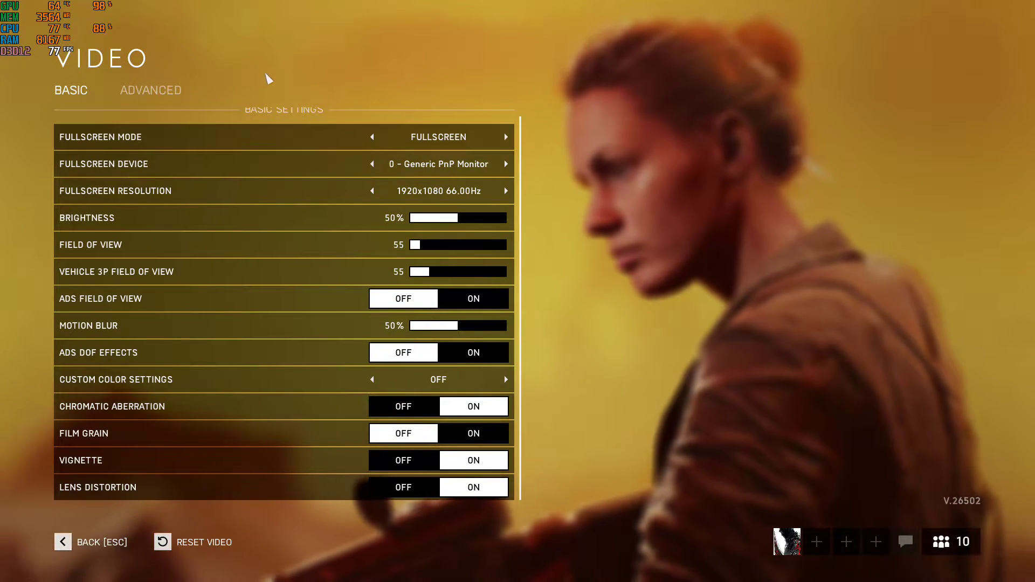
Step: Open the advanced video settings and review the performance and quality options
click(174, 93)
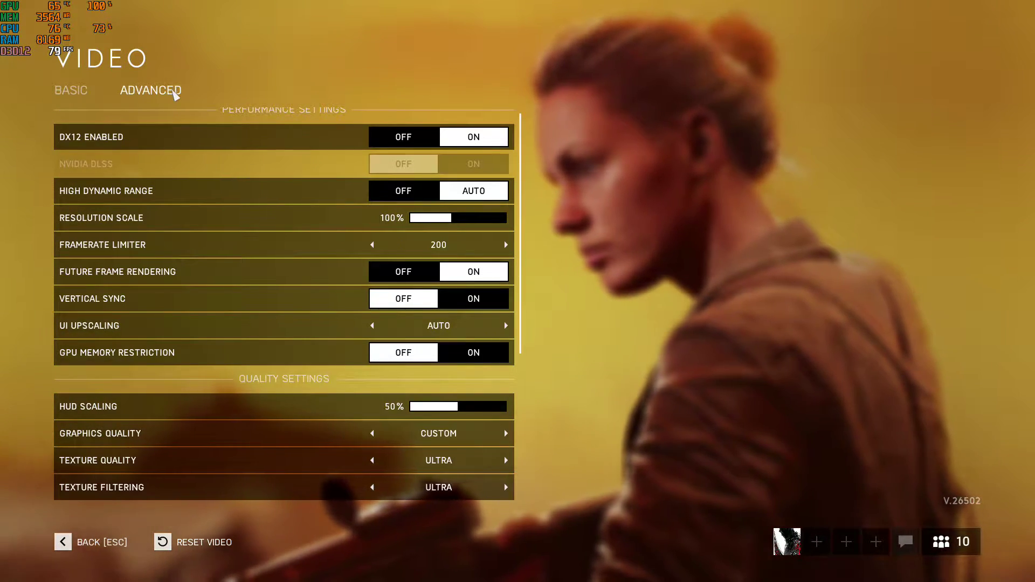
mouse_move(339, 158)
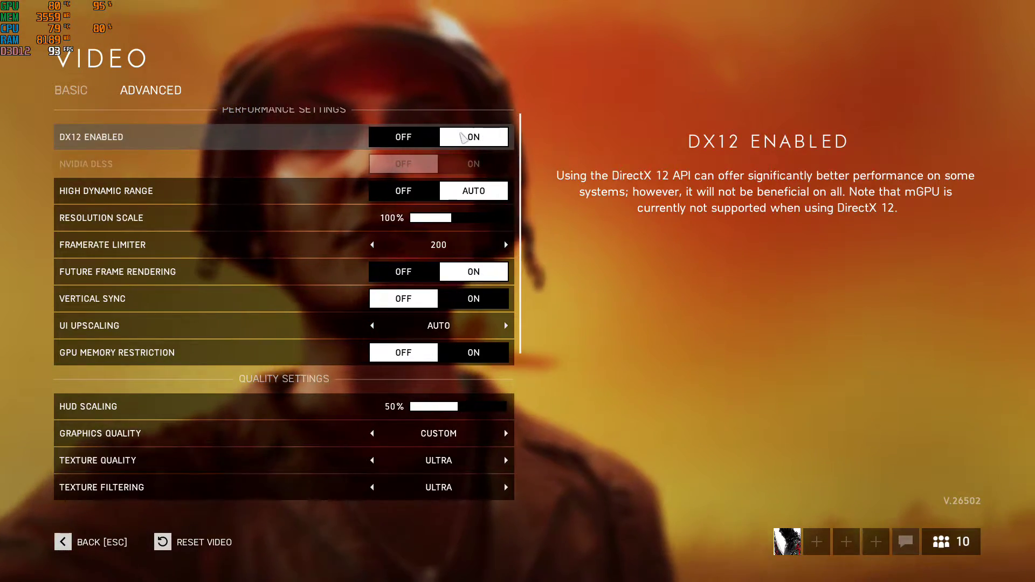
scroll(276, 253, down, 3)
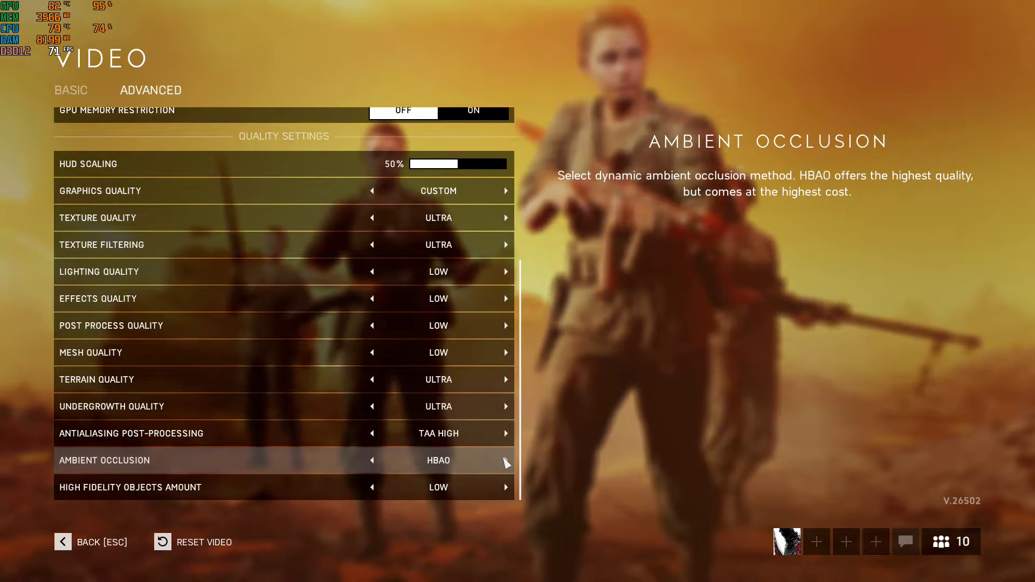
scroll(323, 330, up, 1)
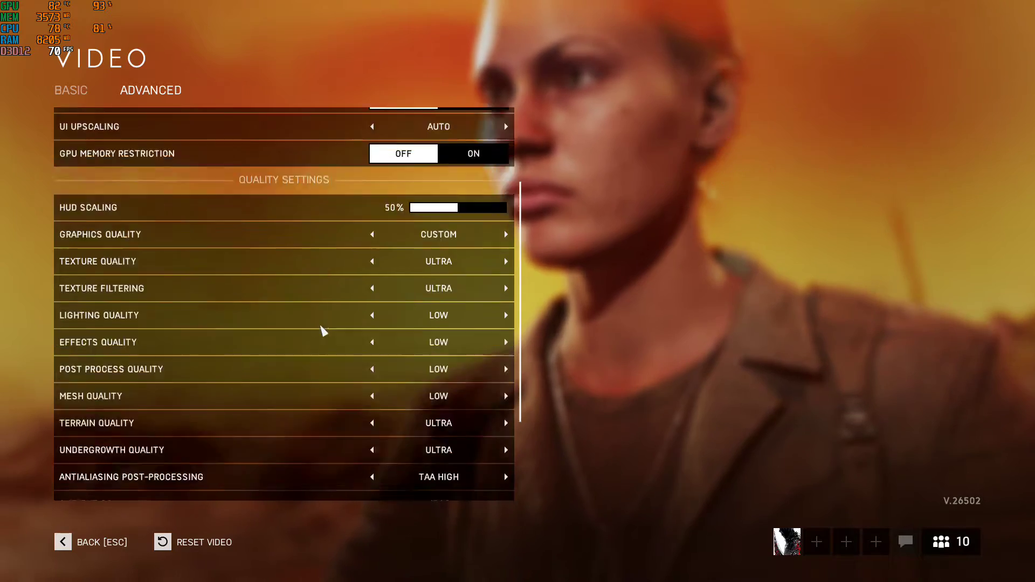
scroll(323, 330, up, 5)
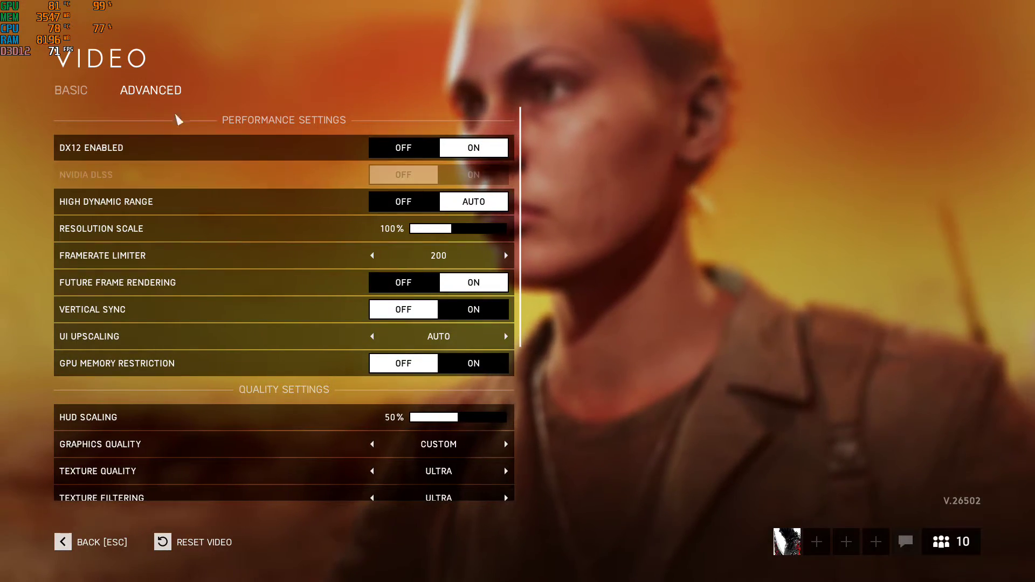
scroll(334, 350, down, 6)
scroll(275, 334, up, 3)
scroll(269, 348, down, 3)
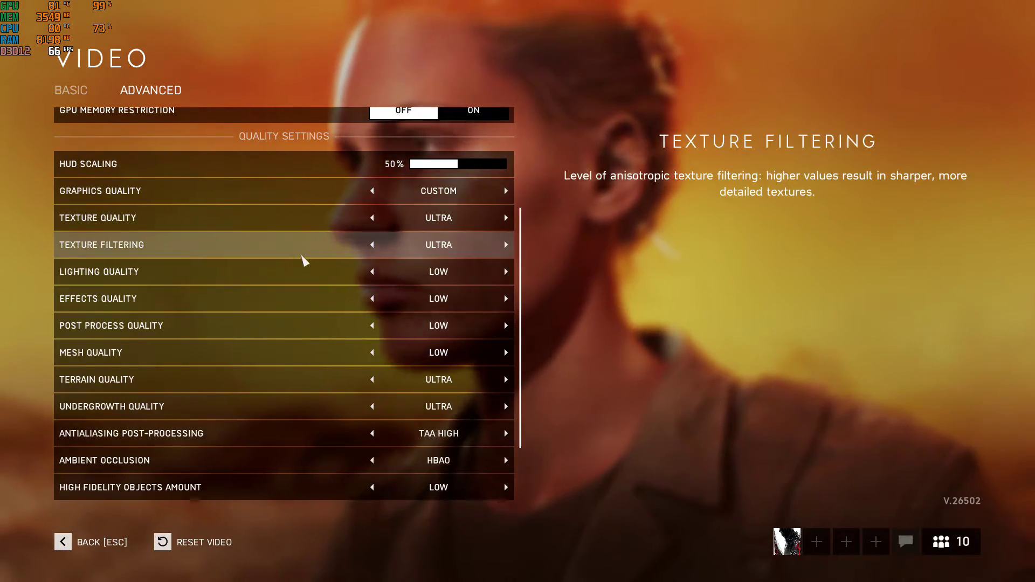
scroll(303, 259, up, 6)
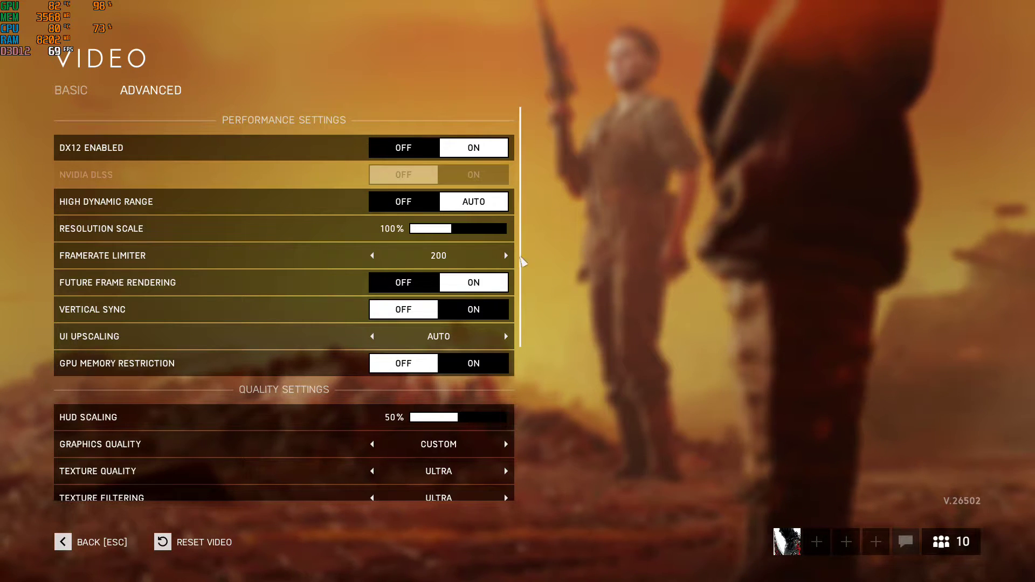
Step: Switch from the game to the Windows desktop and open Registry Editor
key(alt+Tab)
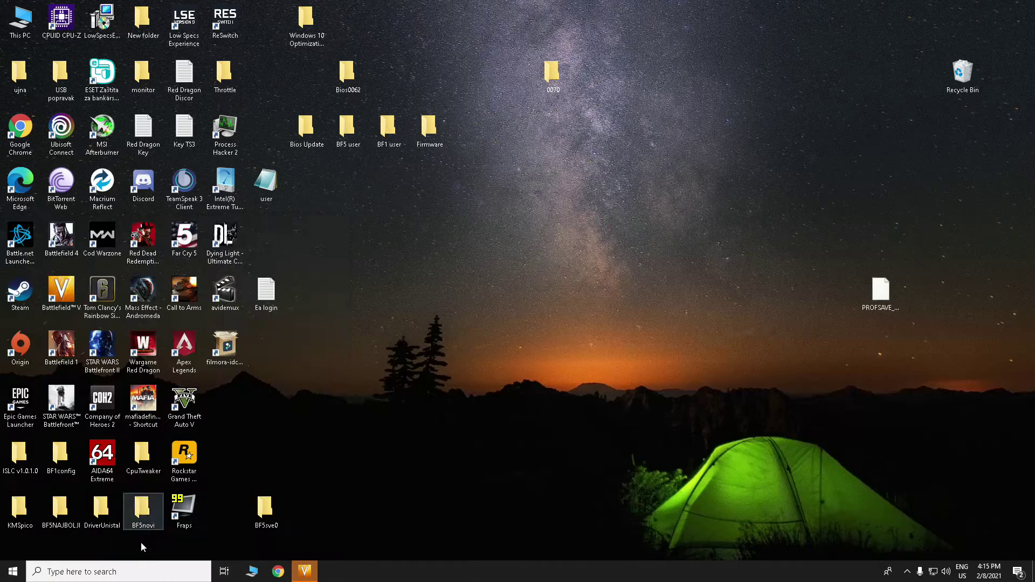
click(106, 571)
text(reged)
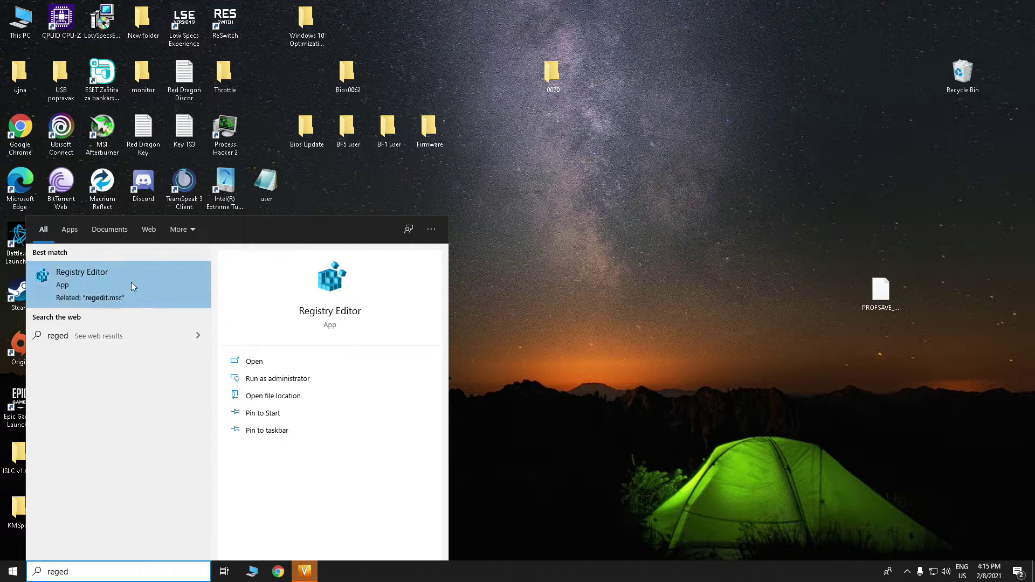
click(133, 282)
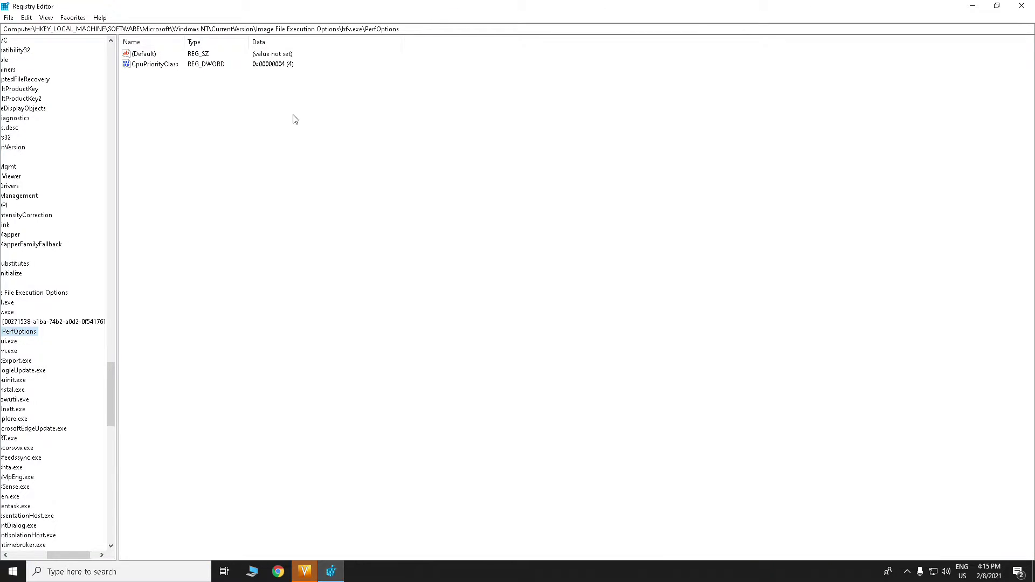
Step: Browse from HKEY_LOCAL_MACHINE through SOFTWARE\Microsoft\Windows NT\CurrentVersion\Image File Execution Options to the PerfOptions key under bfv.exe
drag(73, 560, 26, 558)
drag(115, 414, 123, 91)
double_click(40, 73)
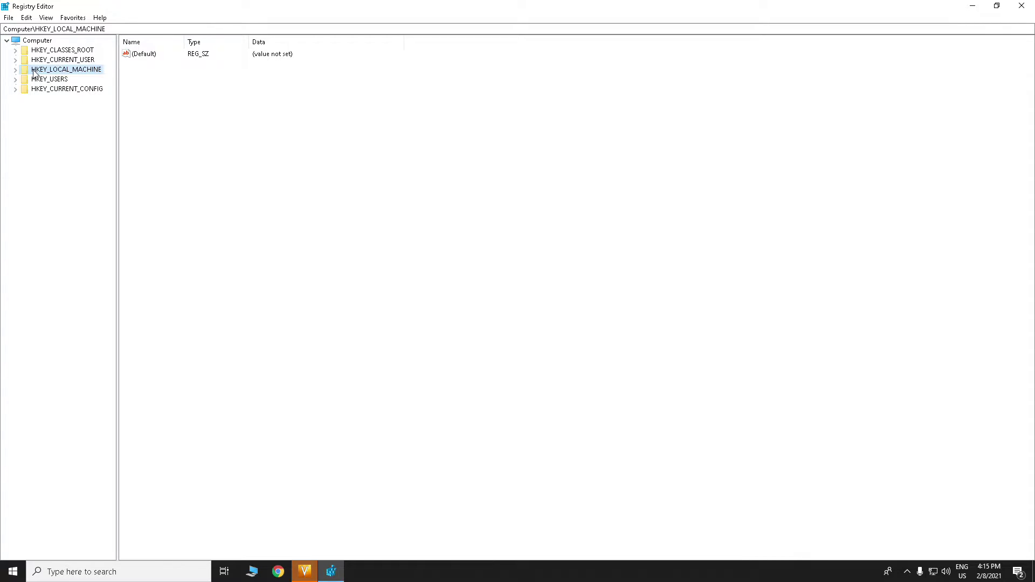
double_click(68, 70)
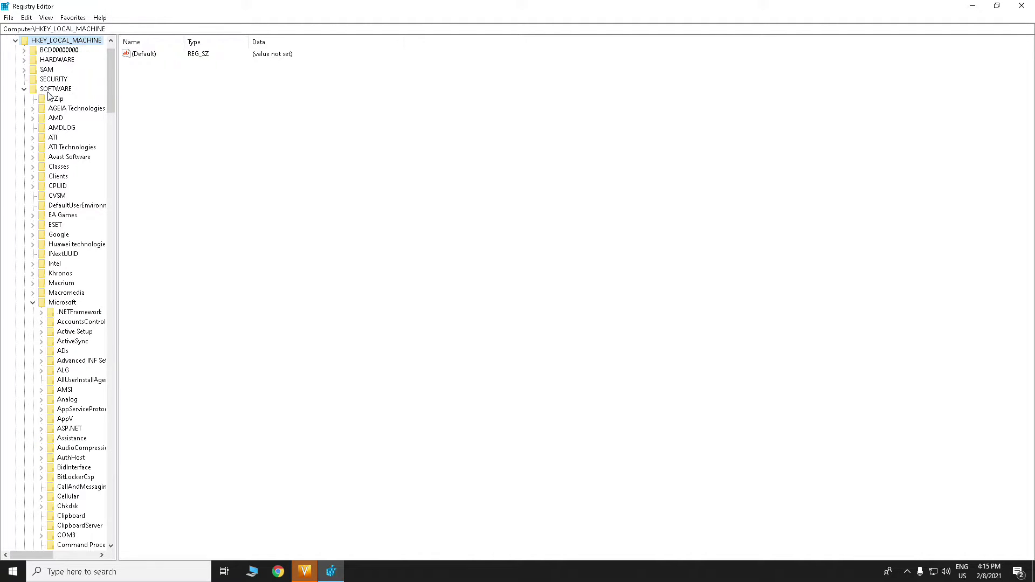
drag(114, 79, 113, 106)
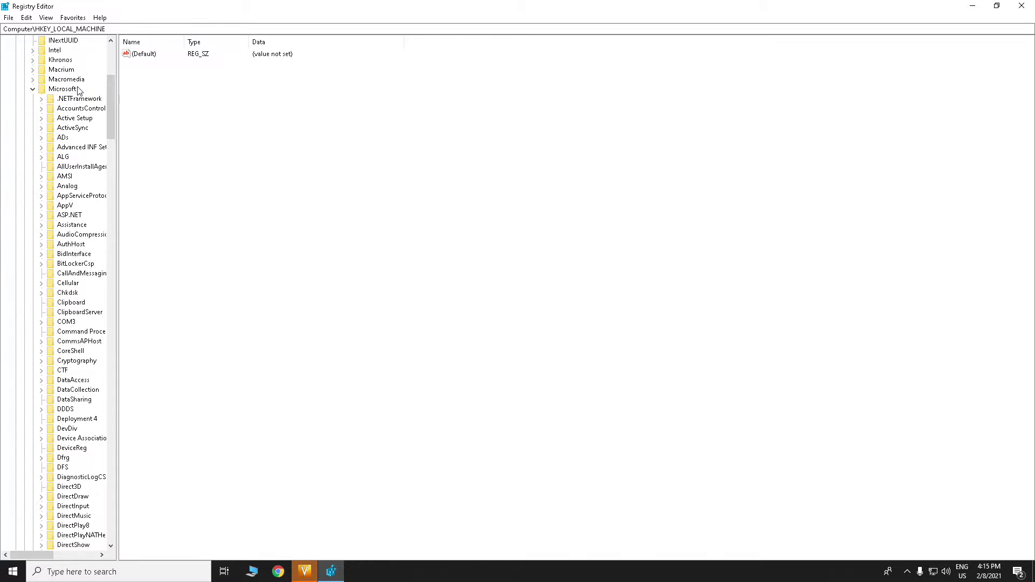
drag(113, 95, 110, 182)
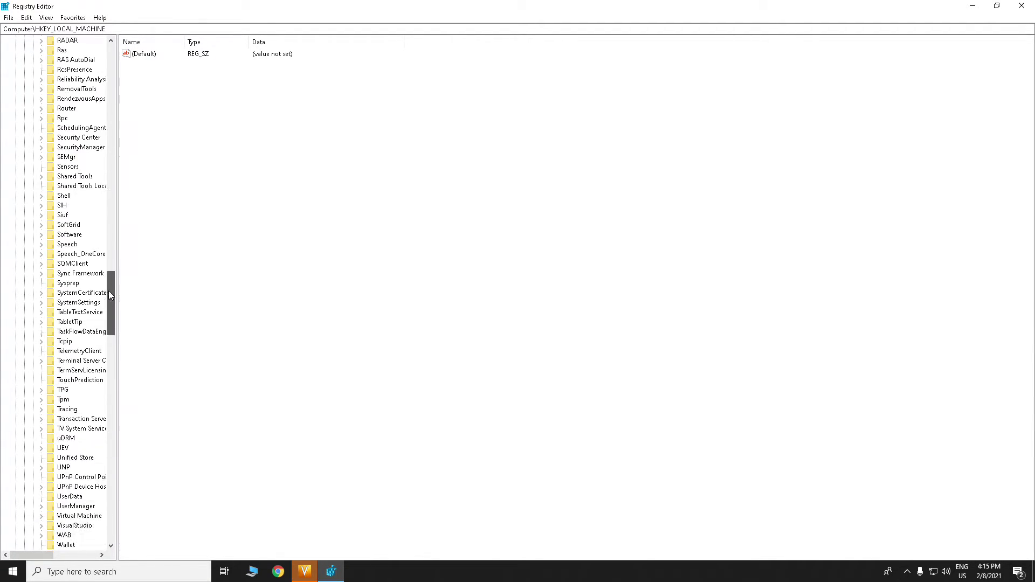
drag(108, 312, 107, 341)
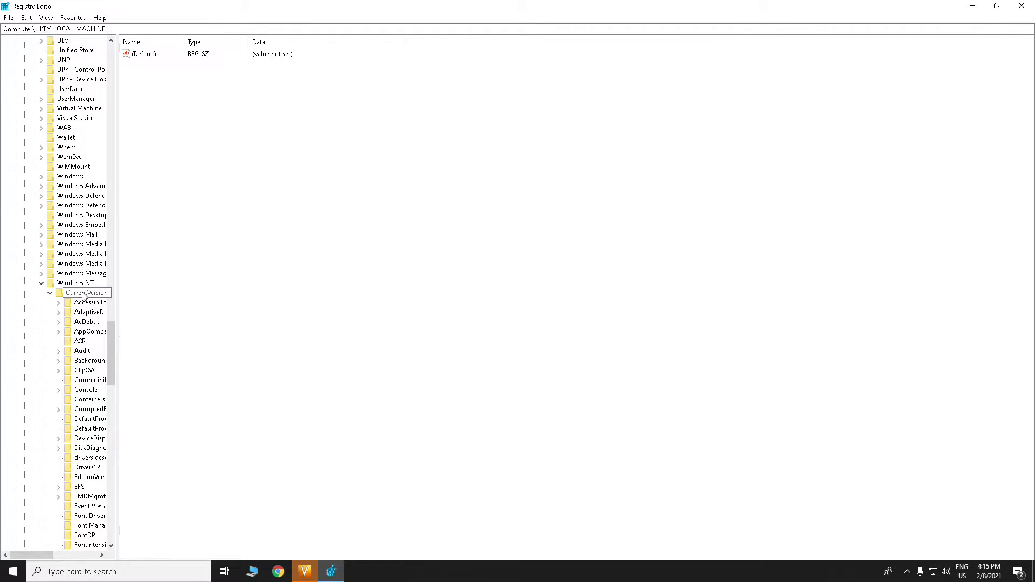
drag(111, 343, 116, 371)
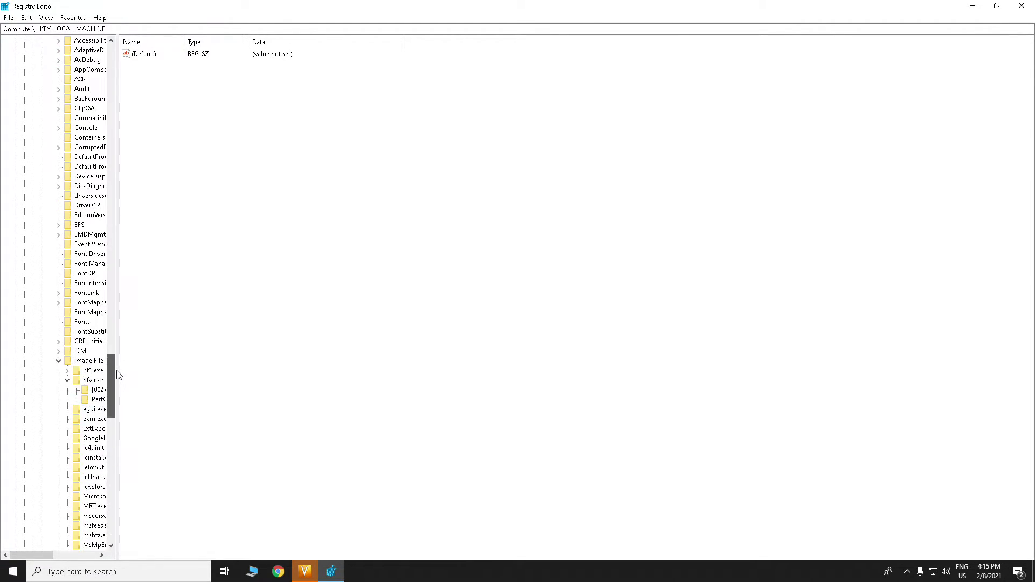
drag(32, 559, 53, 565)
drag(43, 560, 34, 560)
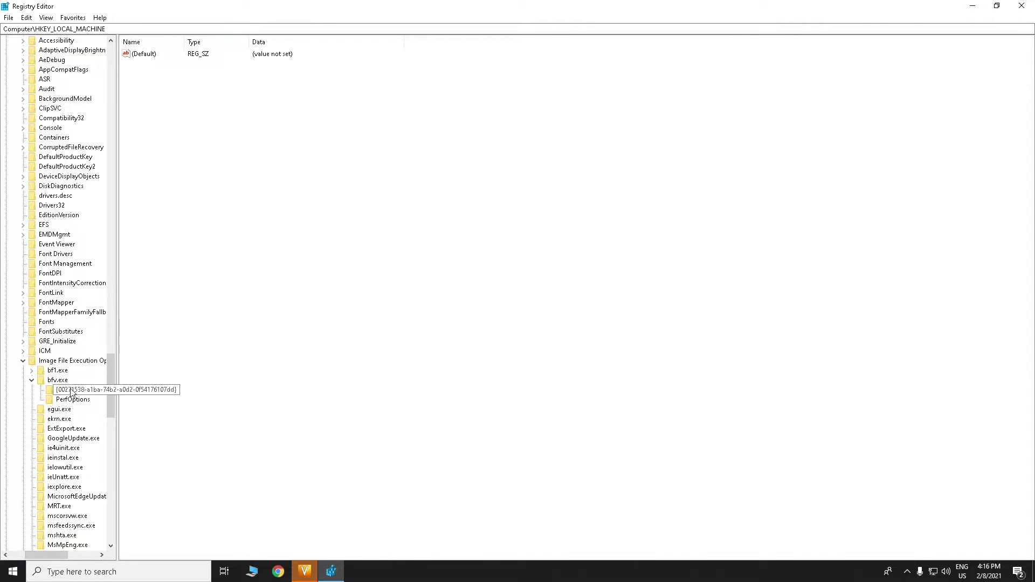
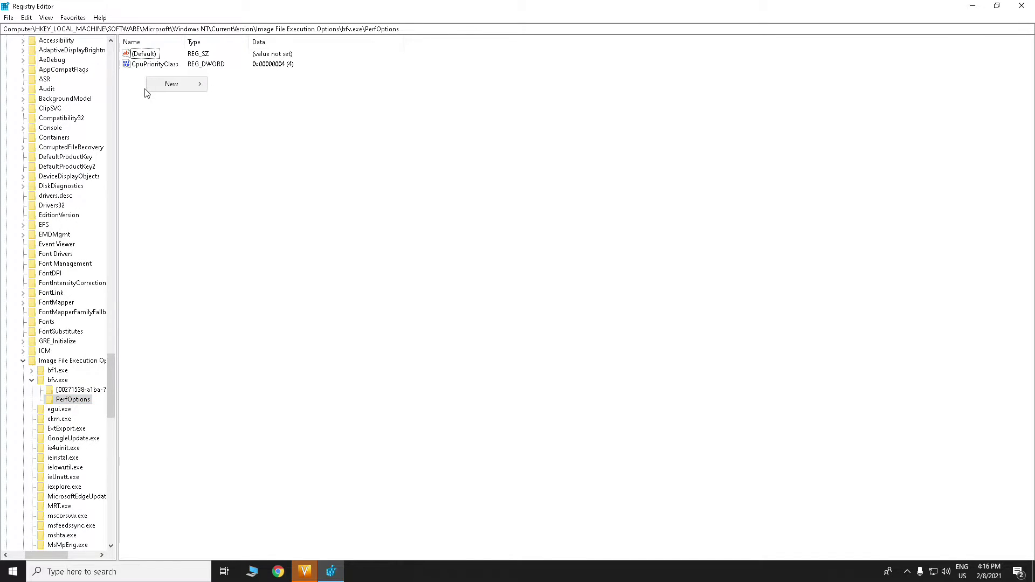
Step: Inspect the available new value types and the CpuPriorityClass data in PerfOptions, and close Registry Editor
mouse_move(194, 92)
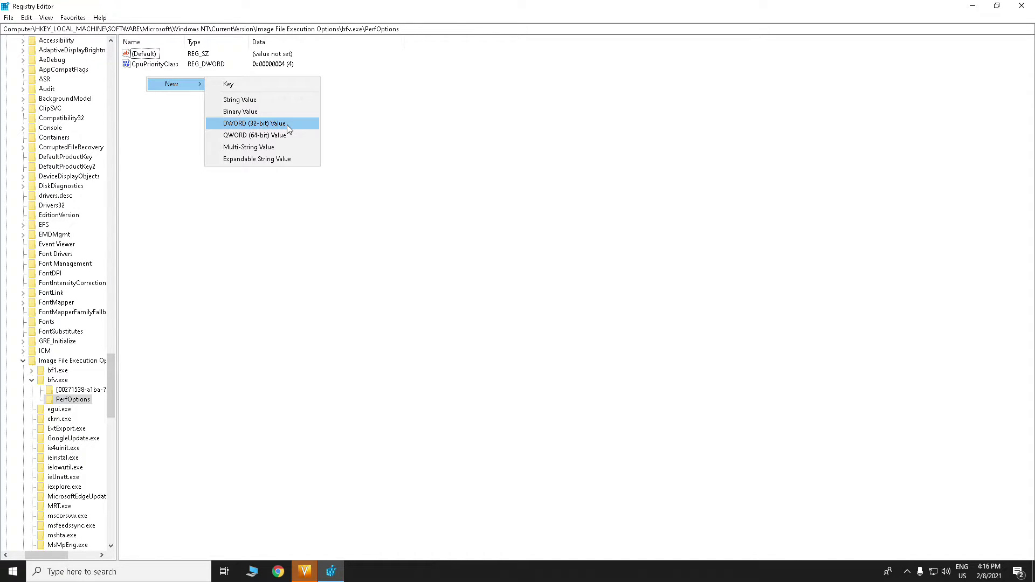
click(141, 82)
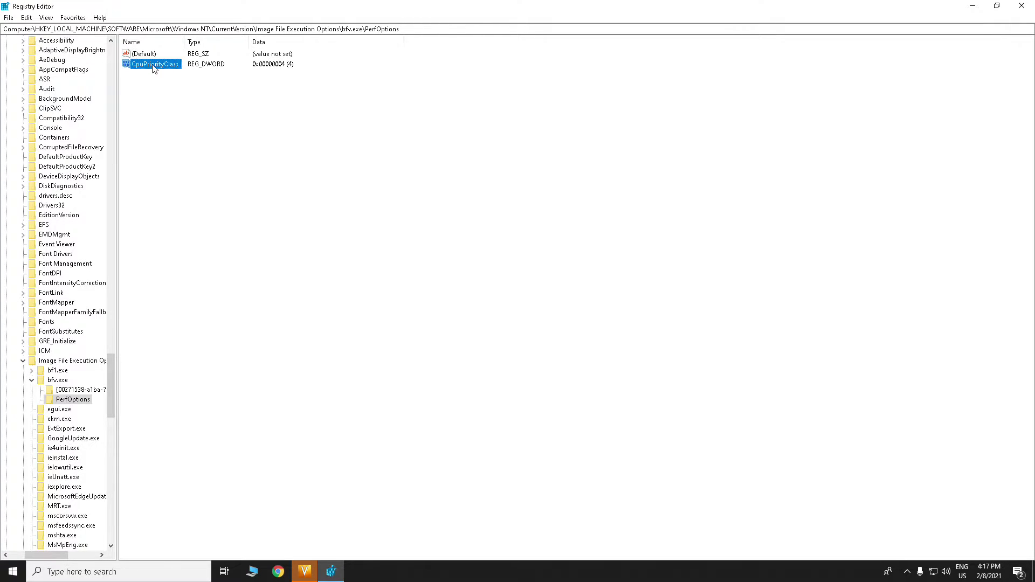
double_click(153, 64)
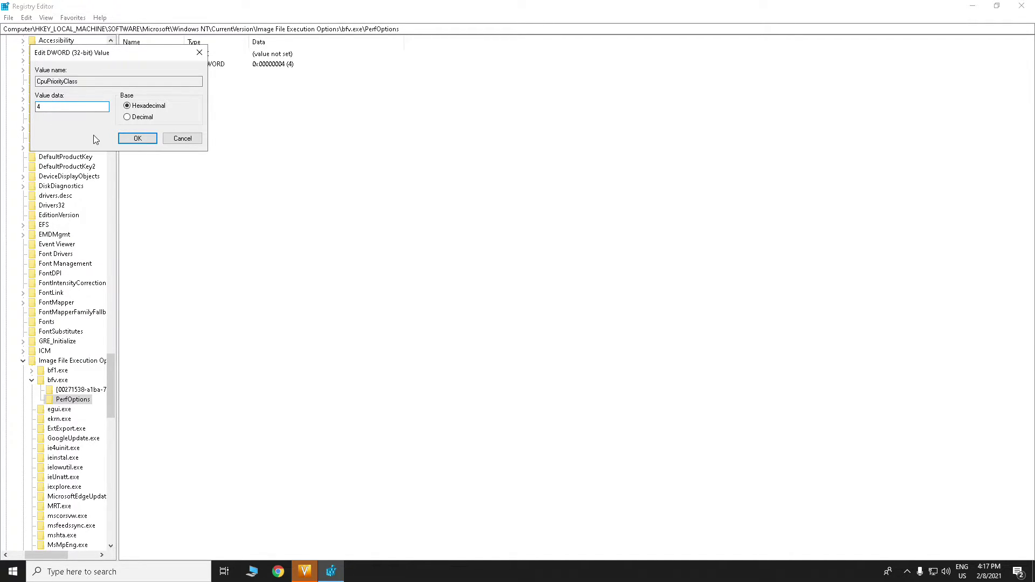
click(147, 142)
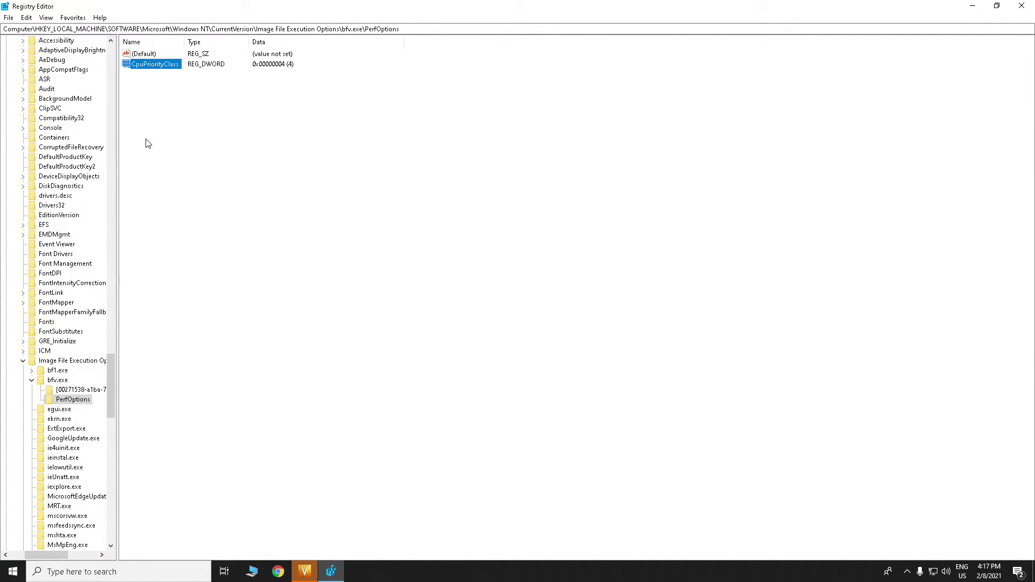
click(1028, 10)
Step: Open Task Manager and locate the Battlefield V process, bfv.exe, in the detailed process list
right_click(371, 572)
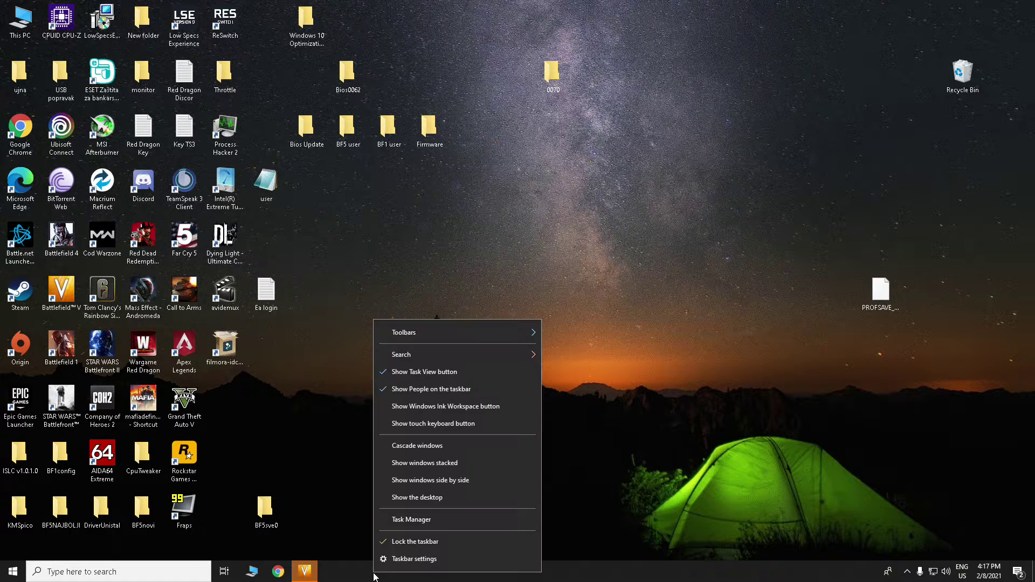
click(426, 528)
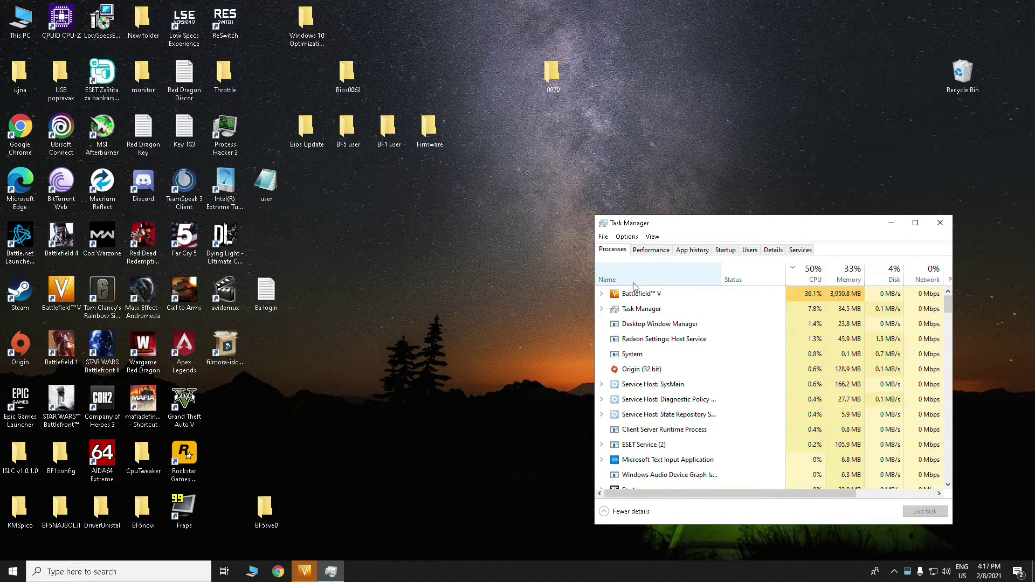
right_click(642, 296)
click(683, 373)
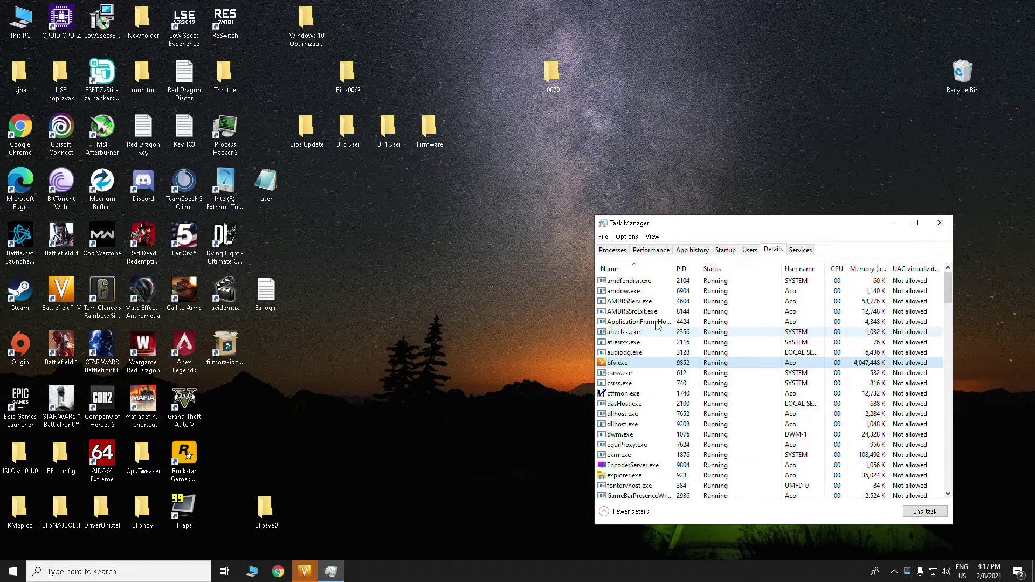
click(613, 251)
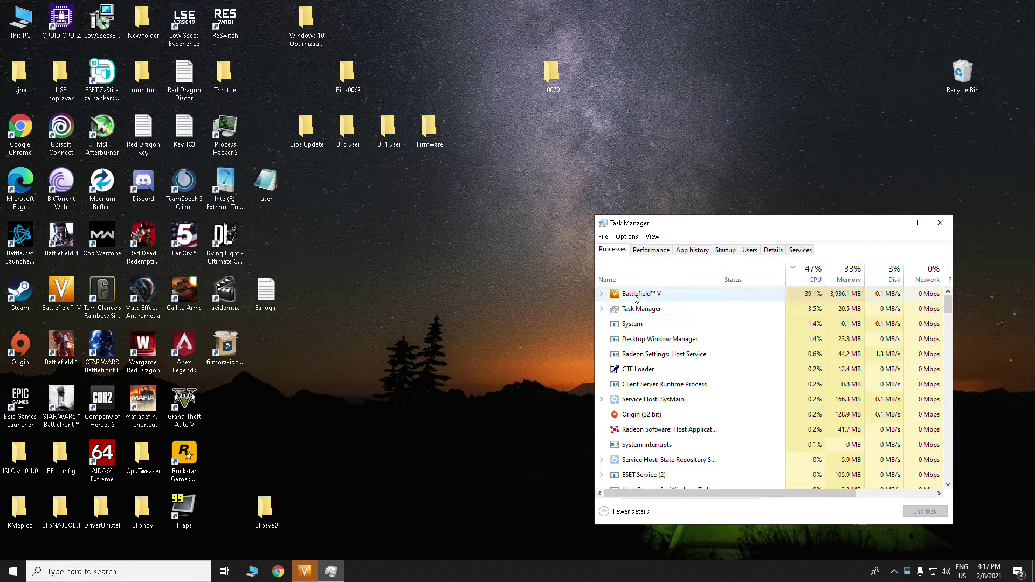
right_click(635, 297)
click(667, 372)
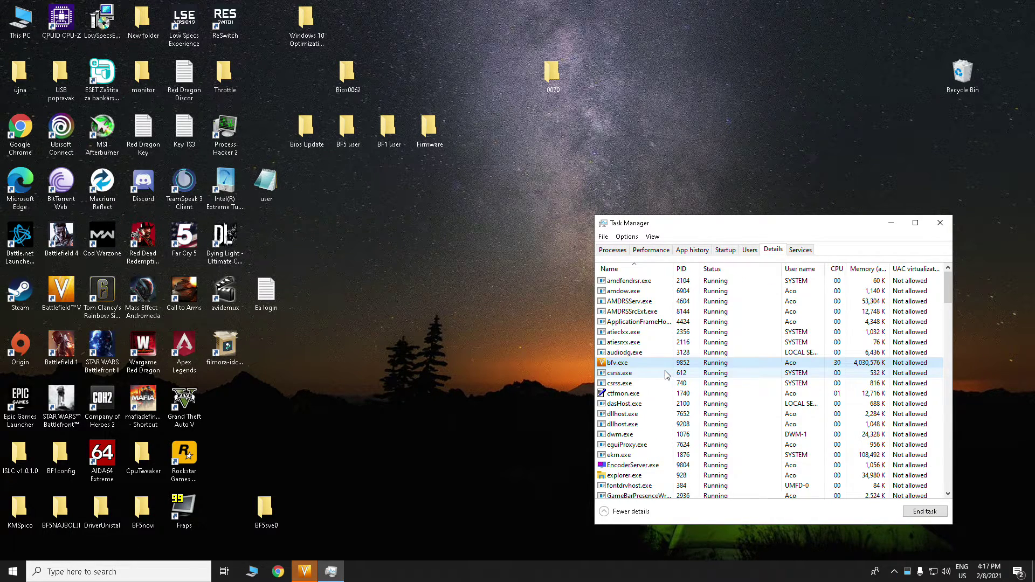
Step: Check the priority setting of bfv.exe and close Task Manager
right_click(629, 367)
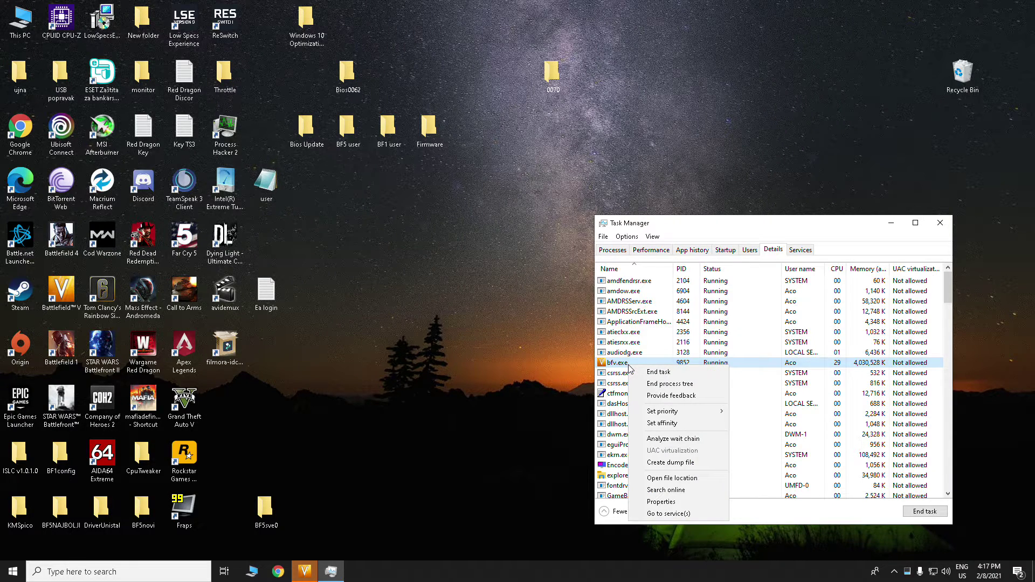
mouse_move(667, 416)
click(759, 412)
click(529, 294)
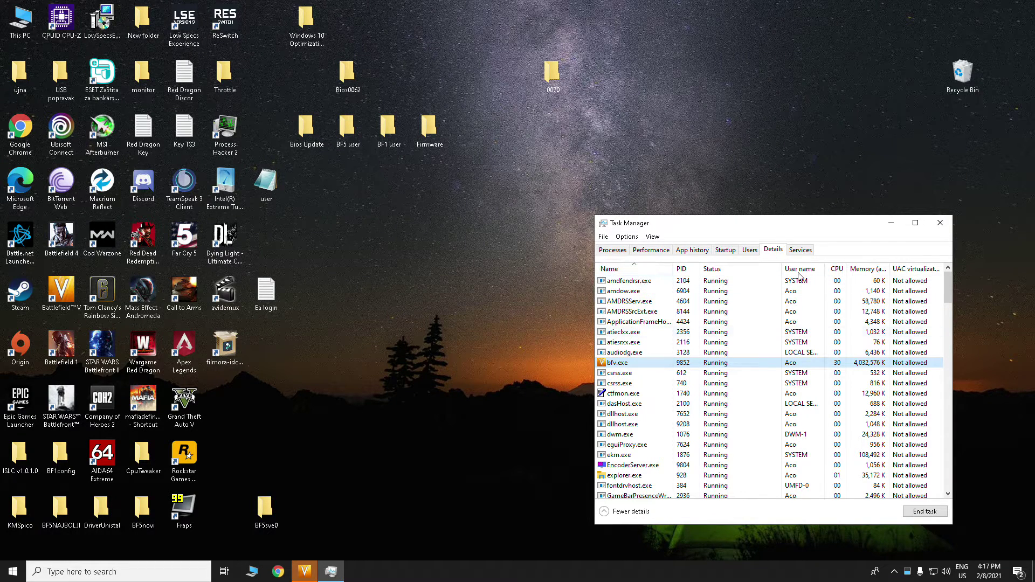
click(614, 250)
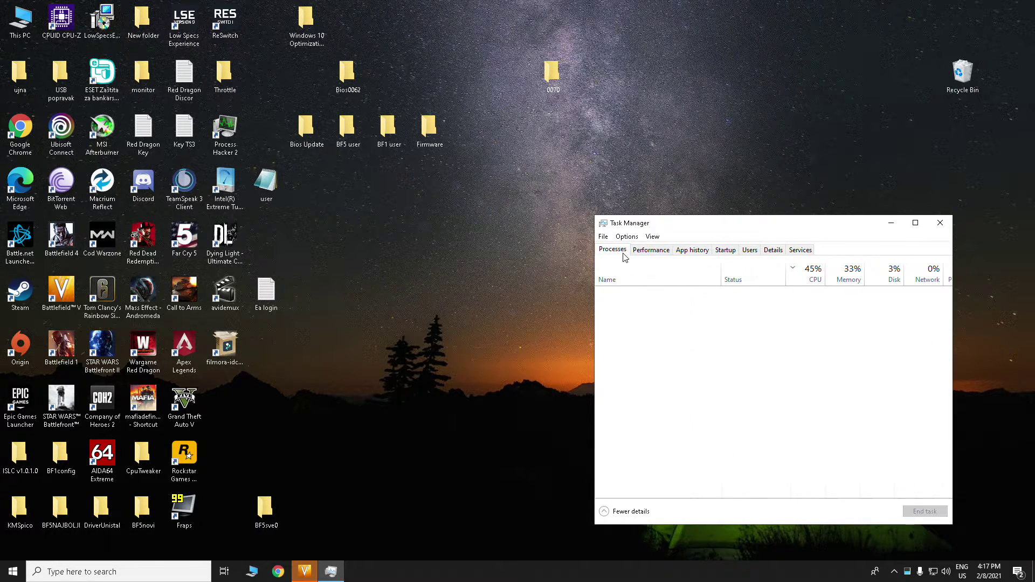
click(940, 223)
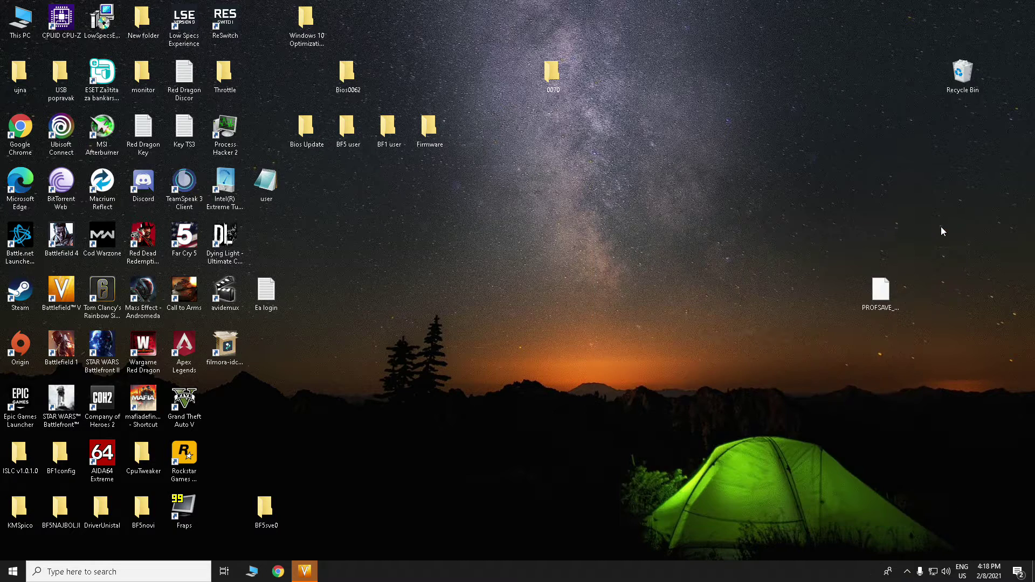
Step: Switch back to Battlefield V and reopen the advanced video settings
click(306, 571)
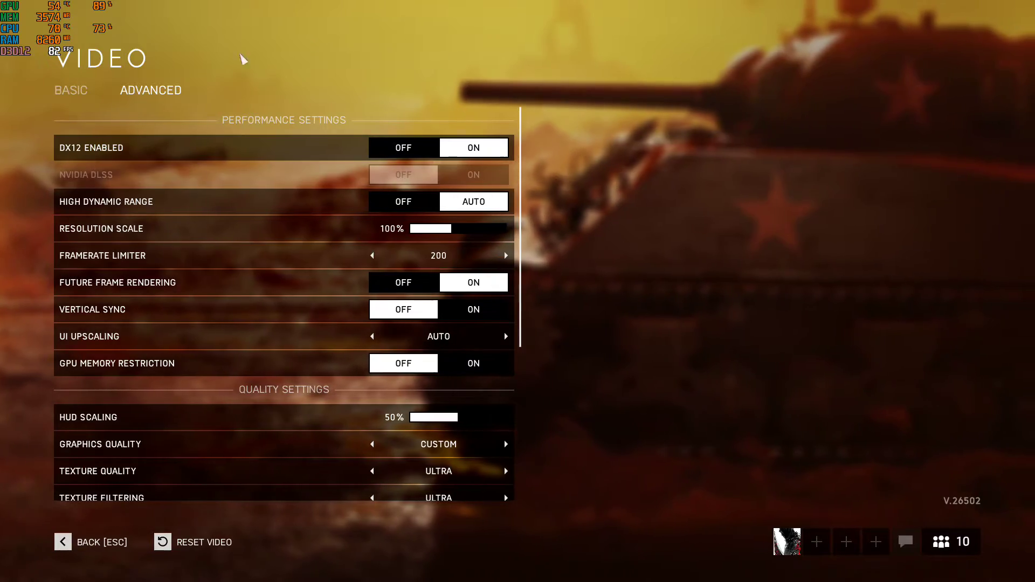
key(Escape)
key(Escape)
click(94, 543)
click(684, 276)
click(153, 91)
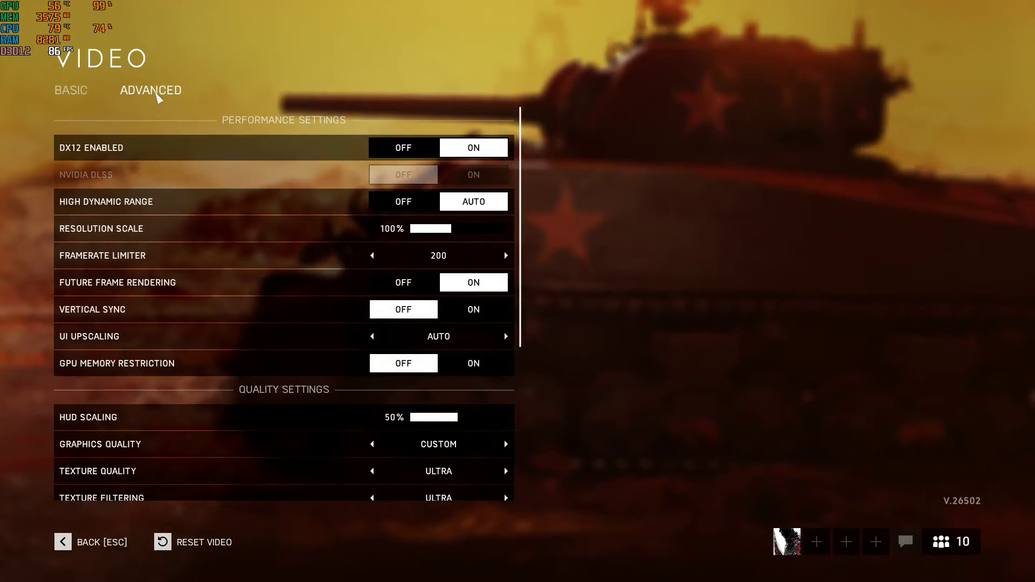
Step: Review the quality settings down to High Fidelity Objects Amount and return to the performance settings
scroll(318, 402, down, 3)
scroll(324, 388, down, 1)
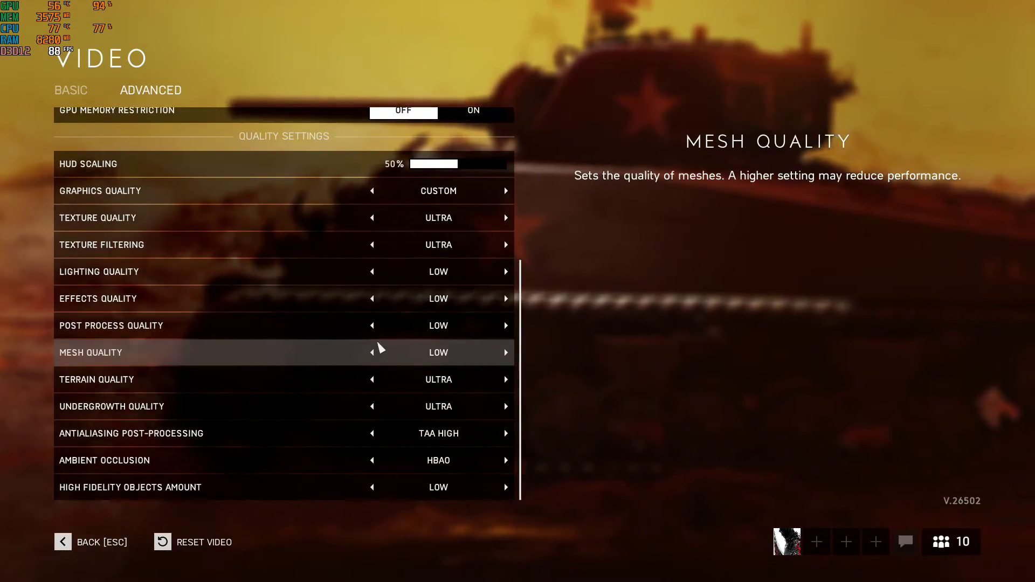
scroll(356, 339, up, 5)
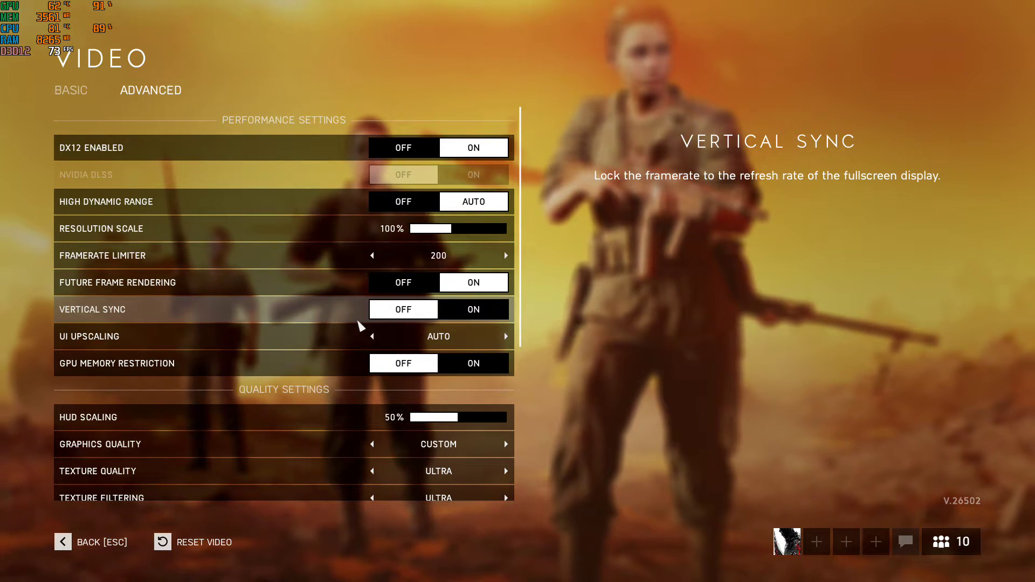
Step: View the basic video settings, then leave the options and return to the main menu
click(81, 93)
click(73, 541)
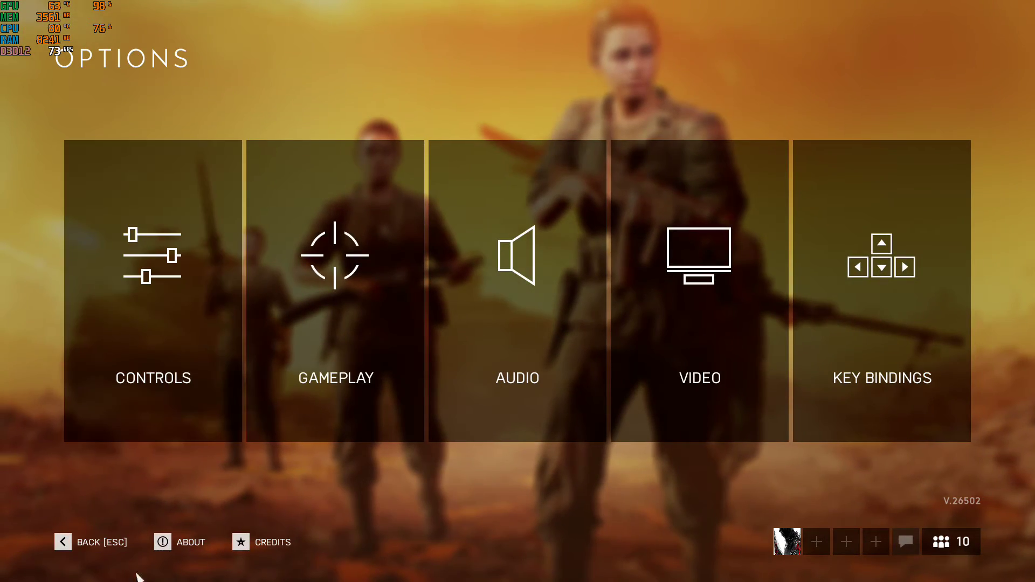
click(102, 543)
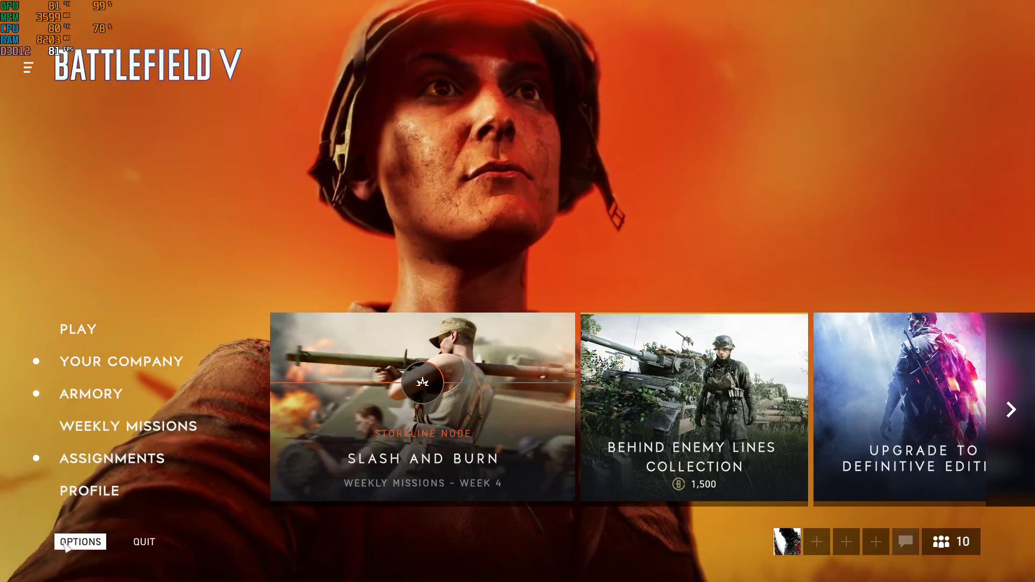
Step: Open the advanced video settings from the main menu, check the quality settings, and return to the options overview
click(80, 542)
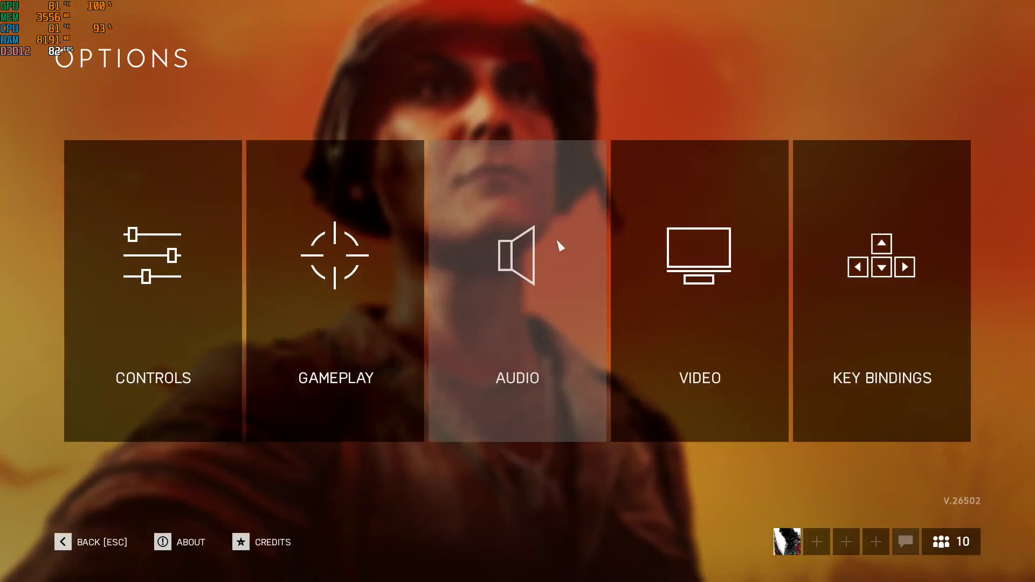
click(692, 289)
click(151, 90)
scroll(372, 258, down, 5)
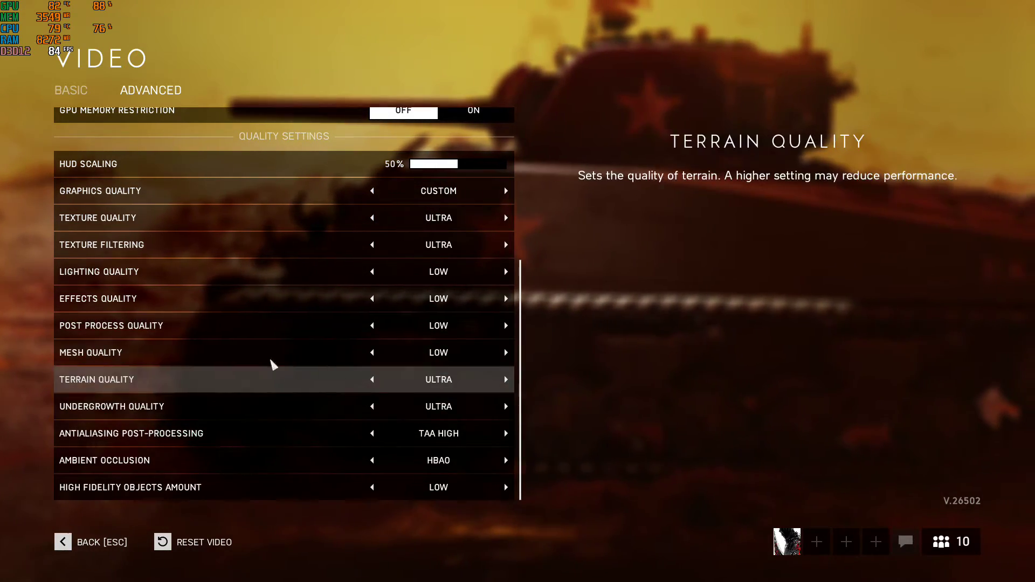
click(110, 544)
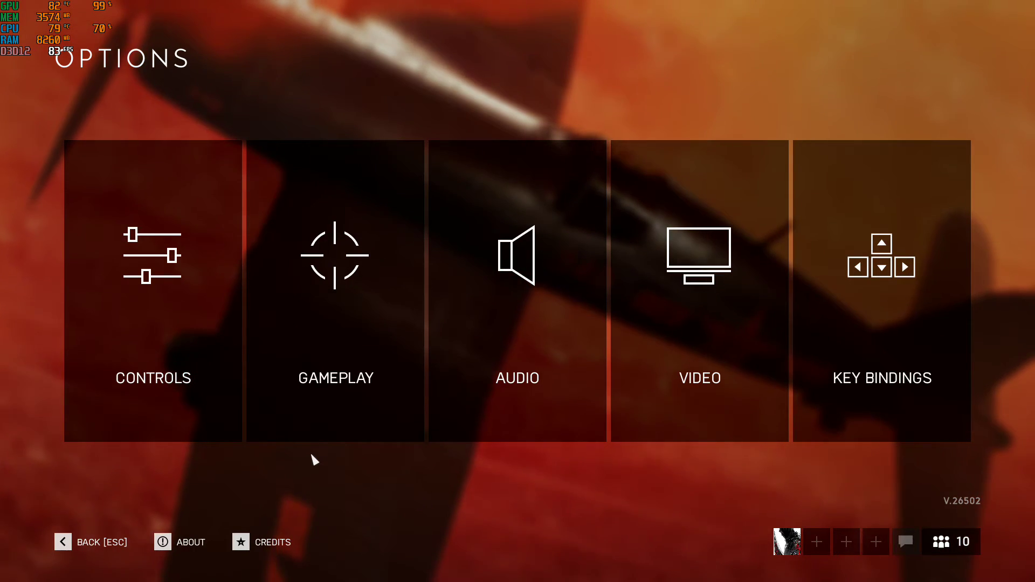
Step: Reopen the advanced video settings and review the performance and quality settings from DX12 Enabled to High Fidelity Objects Amount
click(736, 350)
click(152, 90)
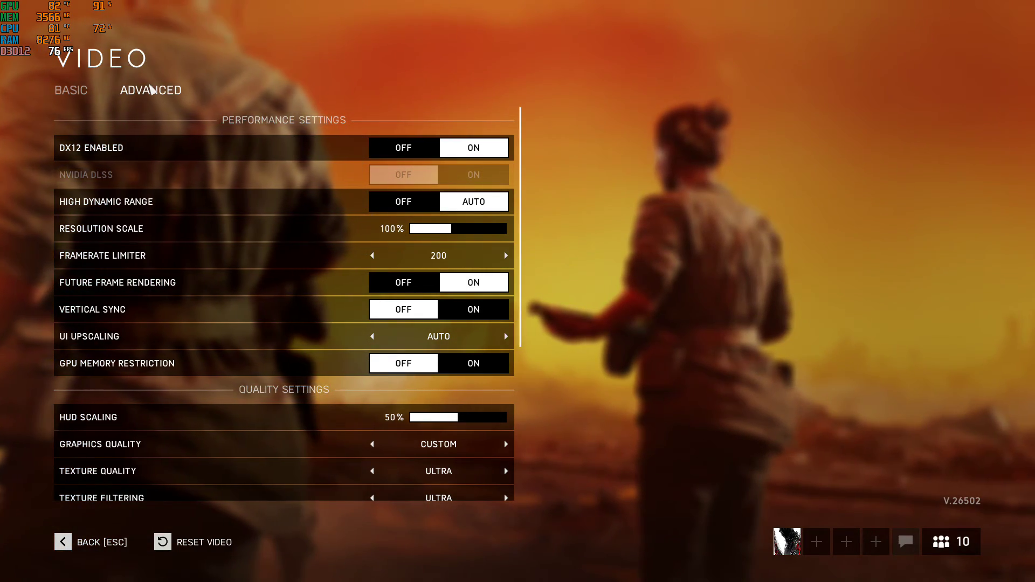
scroll(194, 243, down, 5)
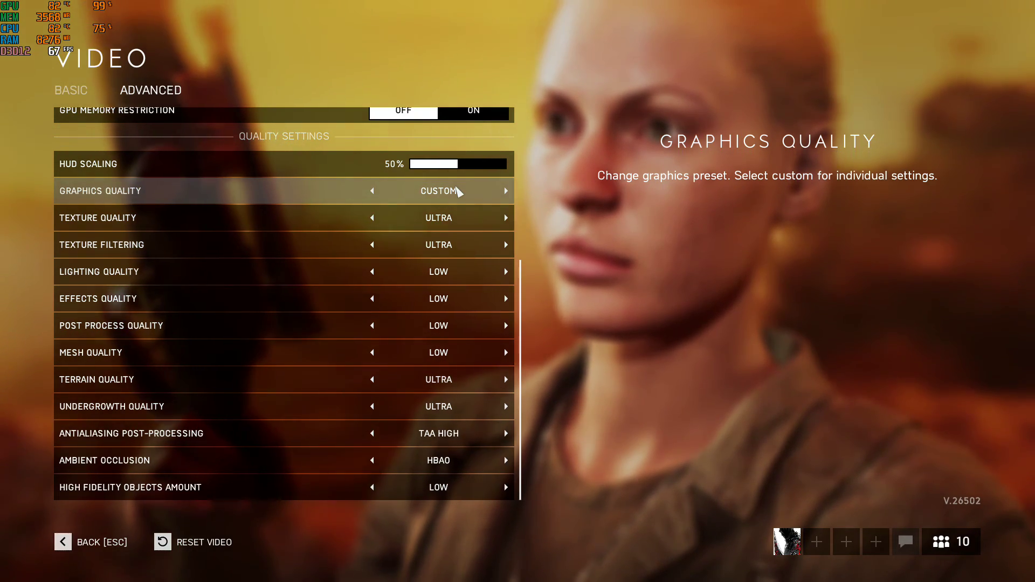
scroll(337, 323, up, 4)
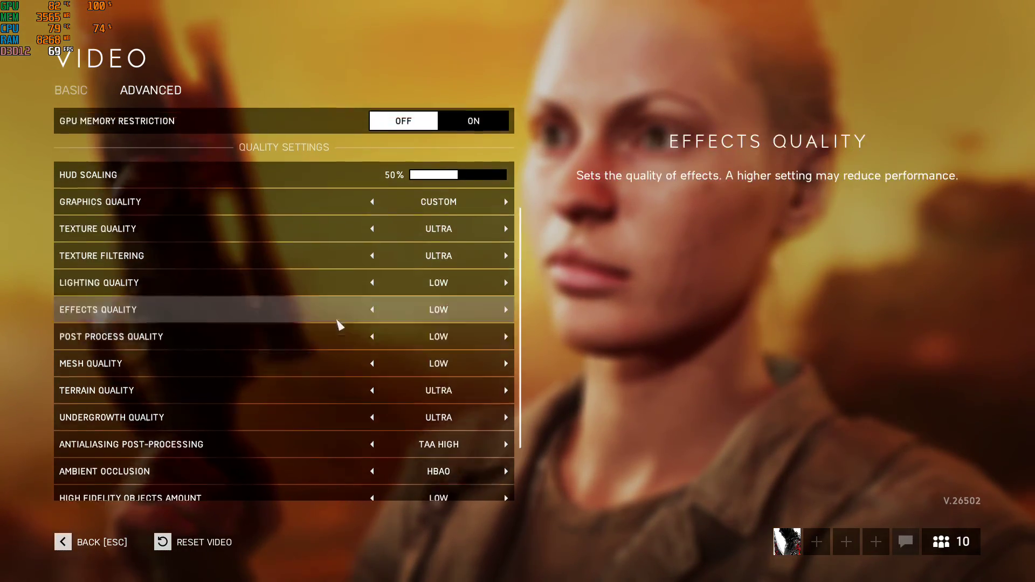